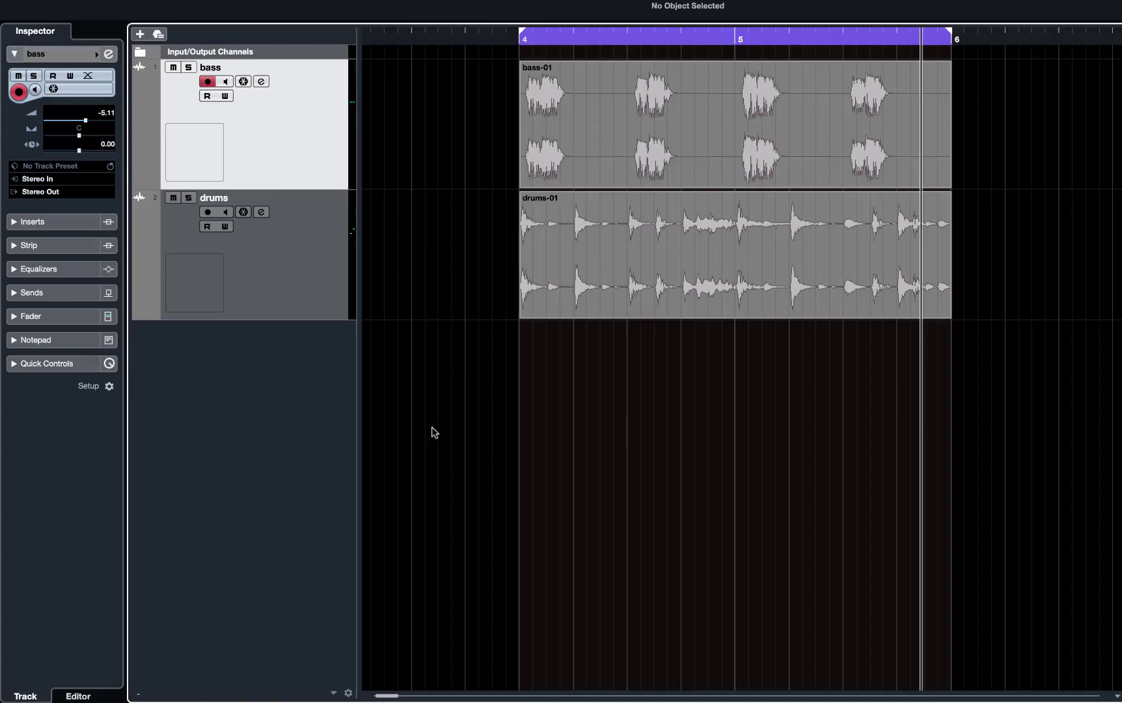
Step: Solo the bass track and play it from bar 4
{"action": "left_click", "coordinate": [189, 68]}
{"action": "left_click", "coordinate": [498, 40]}
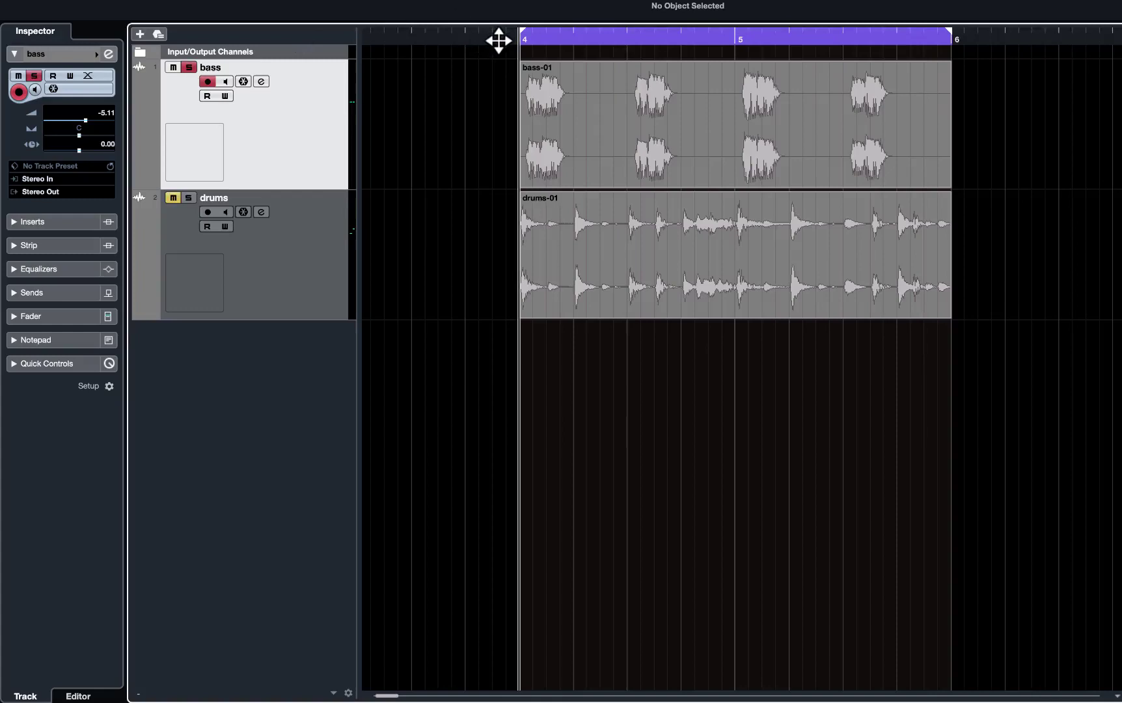
{"action": "key", "text": "space"}
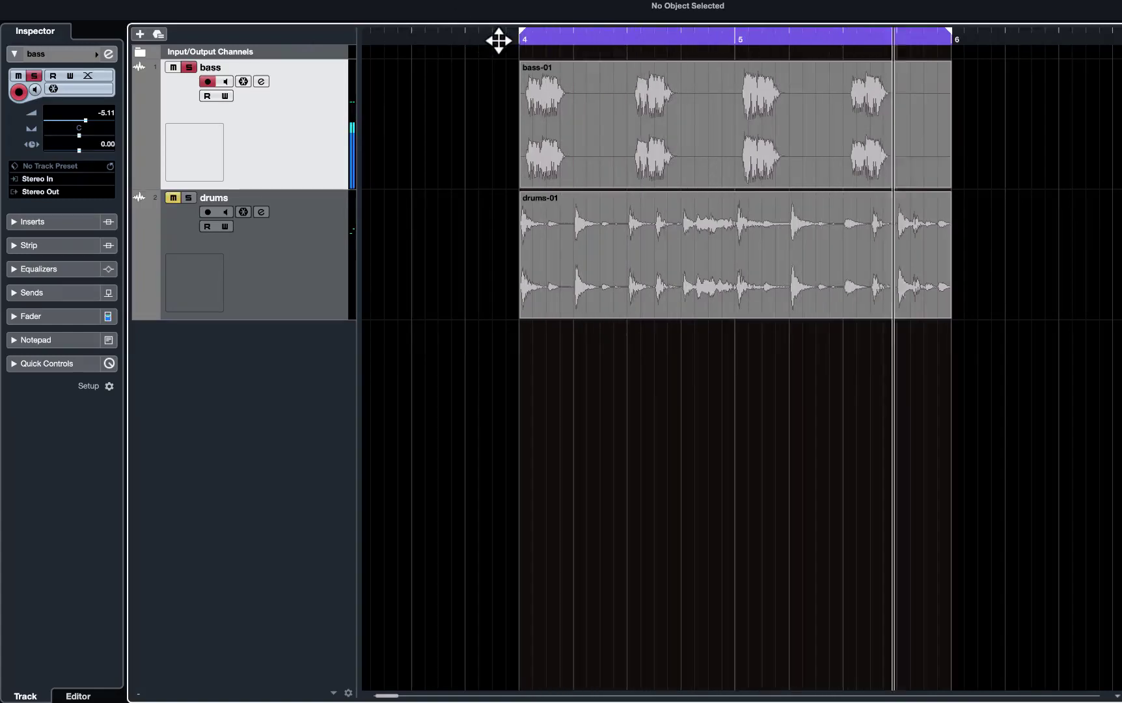
Step: Solo the drums and play them from bar 4, then solo the bass again
{"action": "left_click", "coordinate": [173, 197]}
{"action": "left_click", "coordinate": [188, 197]}
{"action": "left_click", "coordinate": [173, 67]}
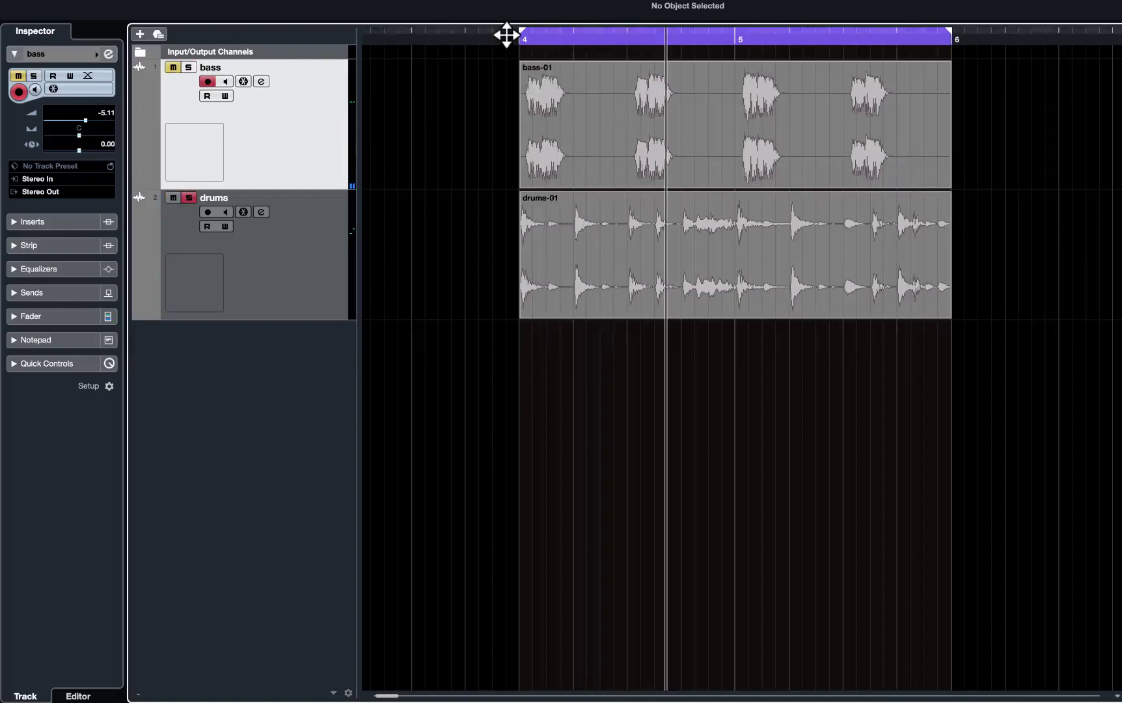
{"action": "left_click", "coordinate": [508, 33]}
{"action": "key", "text": "space"}
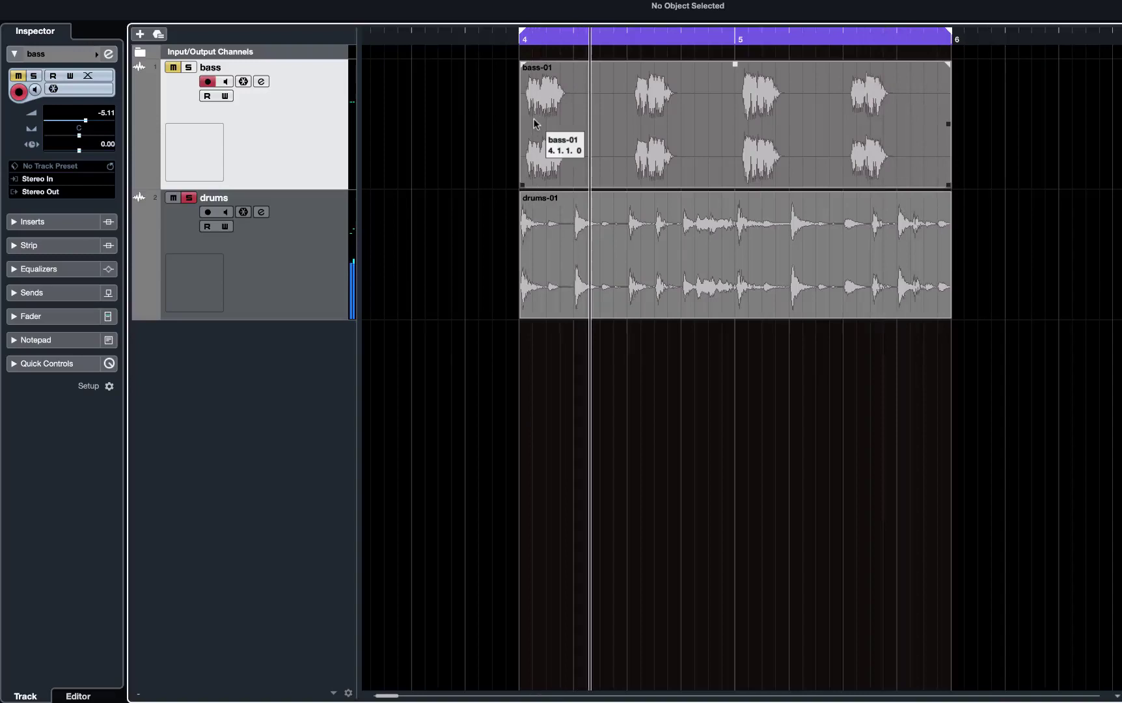
{"action": "left_click", "coordinate": [173, 67]}
{"action": "left_click", "coordinate": [188, 67]}
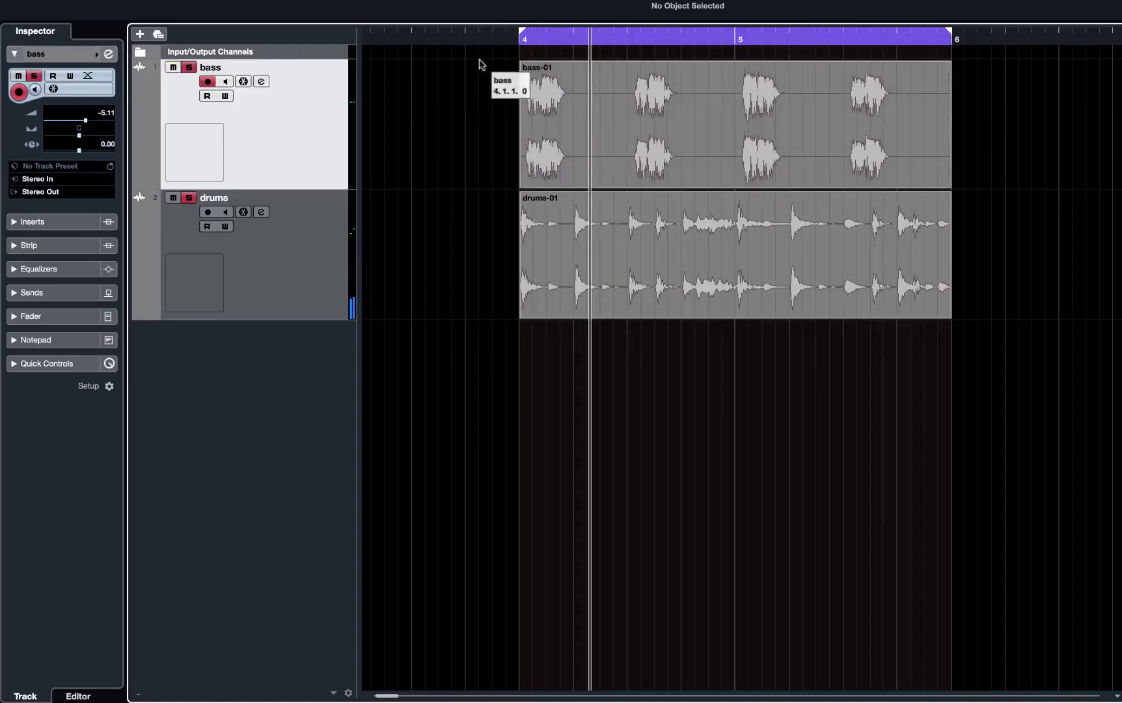
Step: Deactivate every solo and play bass and drums together starting at bar 4
{"action": "left_click", "coordinate": [486, 40]}
{"action": "key", "text": "alt+shift+s"}
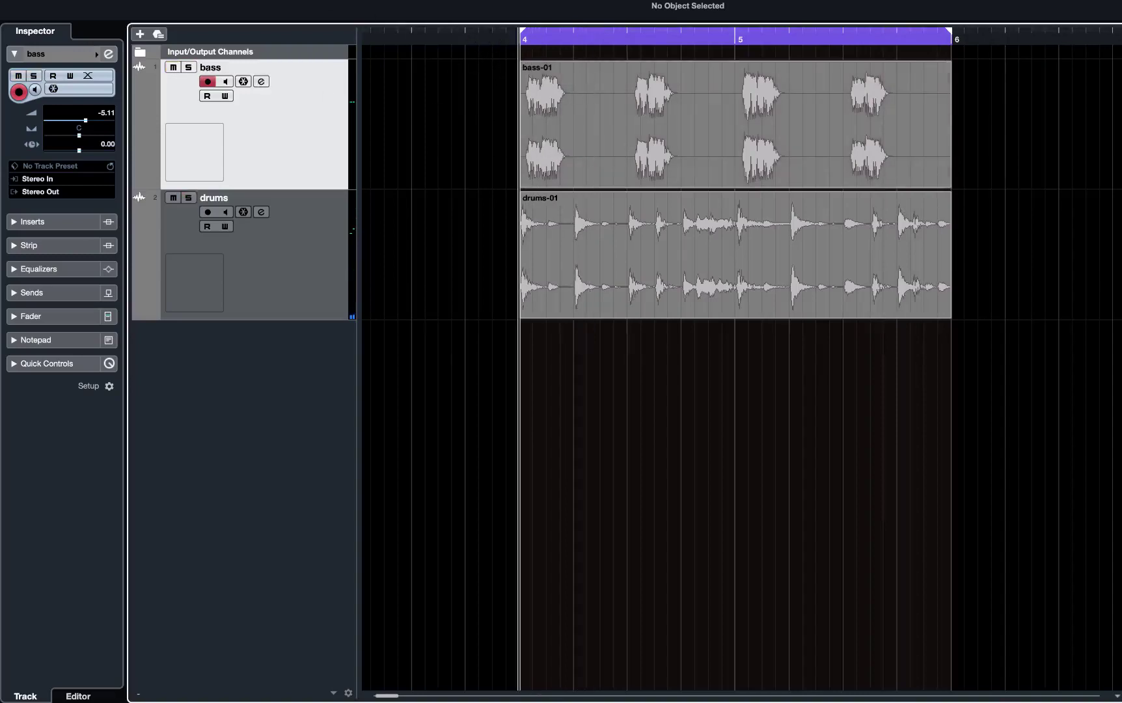
{"action": "key", "text": "space"}
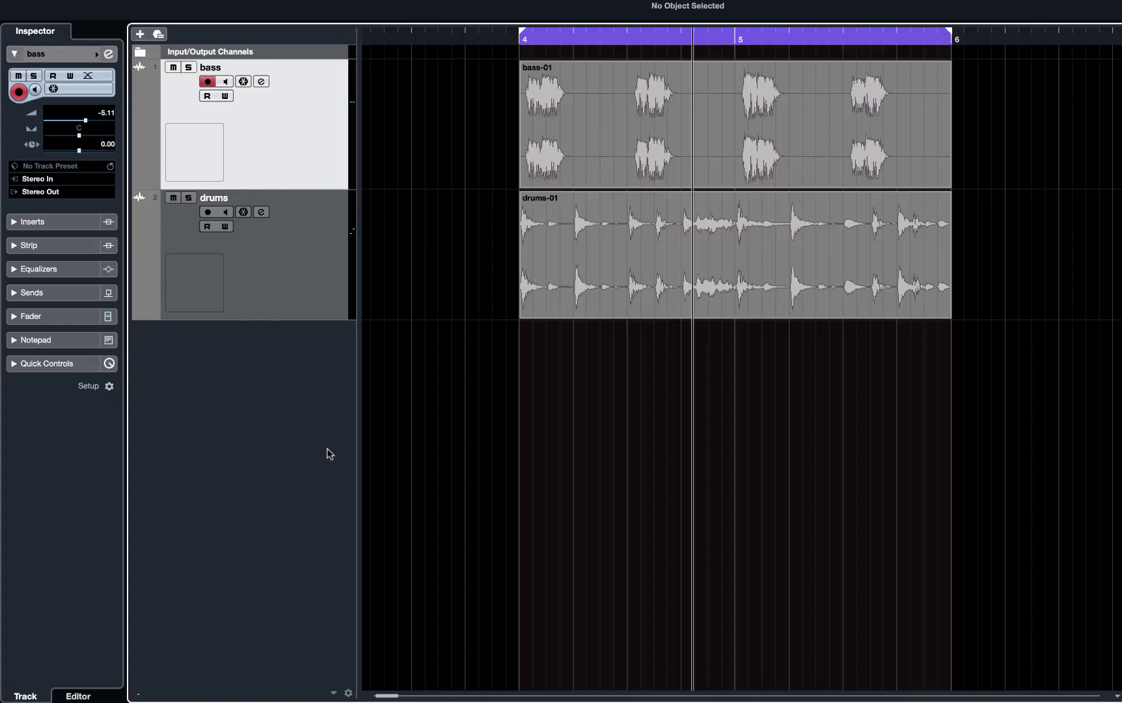
Step: Replay bass and drums from bar 4, then stop playback
{"action": "left_click", "coordinate": [508, 38]}
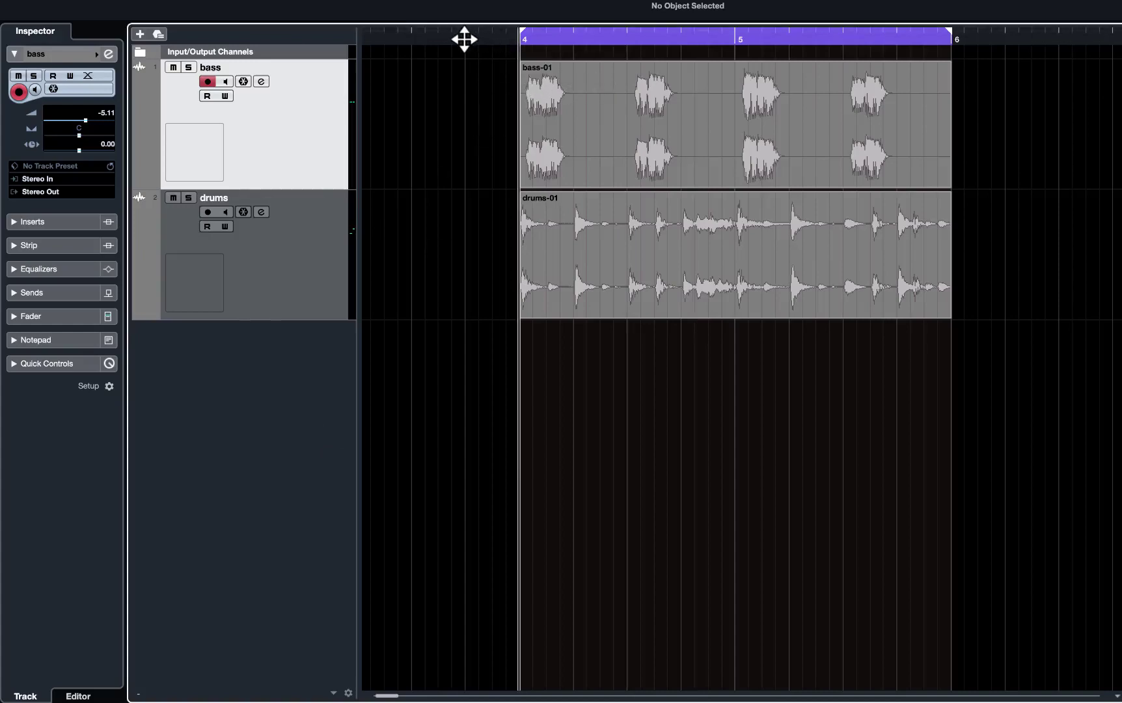
{"action": "key", "text": "space"}
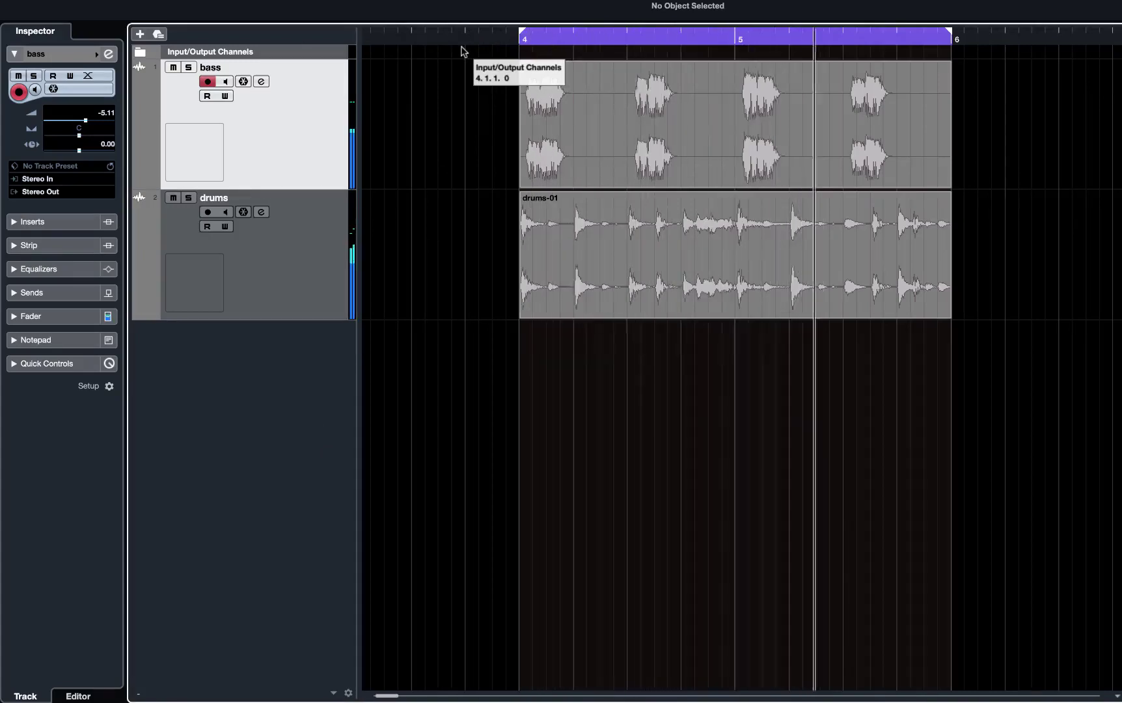
{"action": "key", "text": "space"}
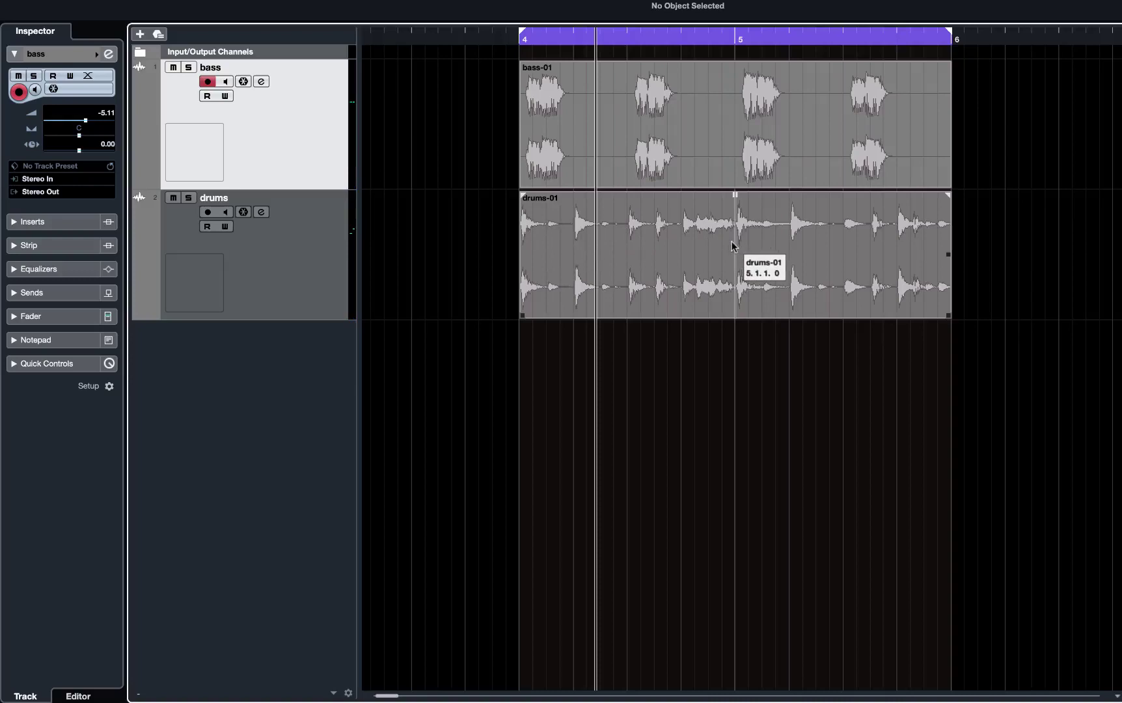
Step: Preview nudging the bass-01 clip earlier, leaving it starting at 4.1.1.0
{"action": "left_click", "coordinate": [703, 146]}
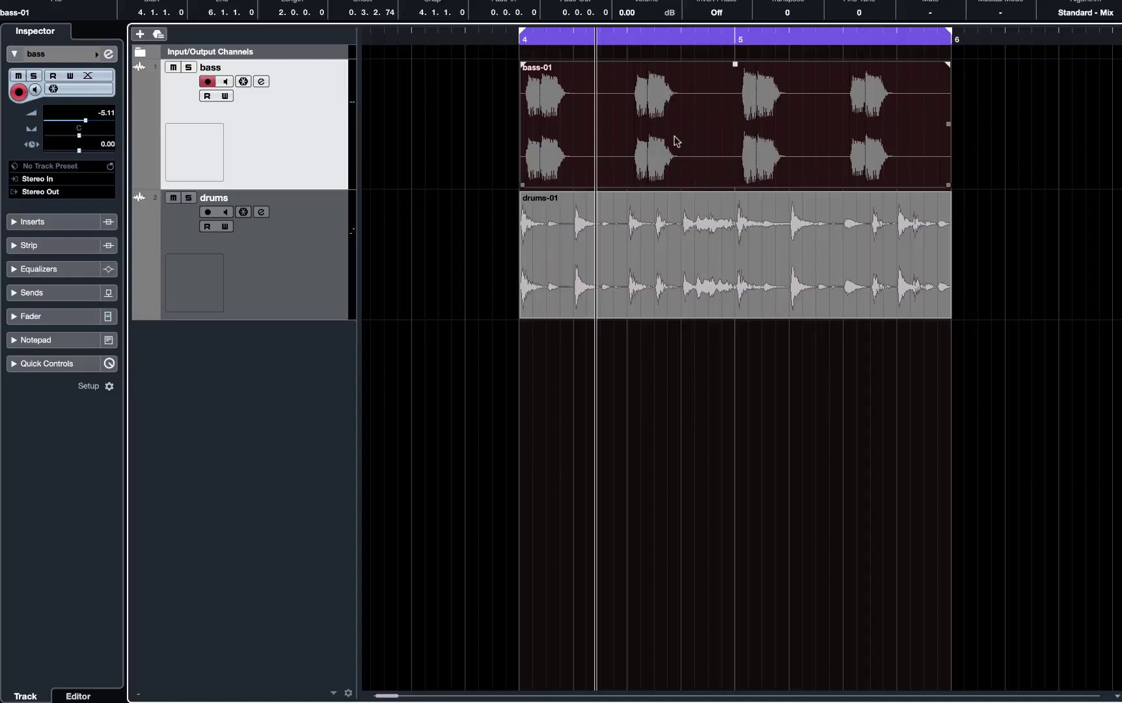
{"action": "mouse_move", "coordinate": [673, 143]}
{"action": "left_mouse_down"}
{"action": "mouse_move", "coordinate": [663, 145]}
{"action": "mouse_move", "coordinate": [694, 140]}
{"action": "mouse_move", "coordinate": [661, 144]}
{"action": "mouse_move", "coordinate": [697, 138]}
{"action": "mouse_move", "coordinate": [685, 133]}
{"action": "left_mouse_up"}
{"action": "key", "text": "j"}
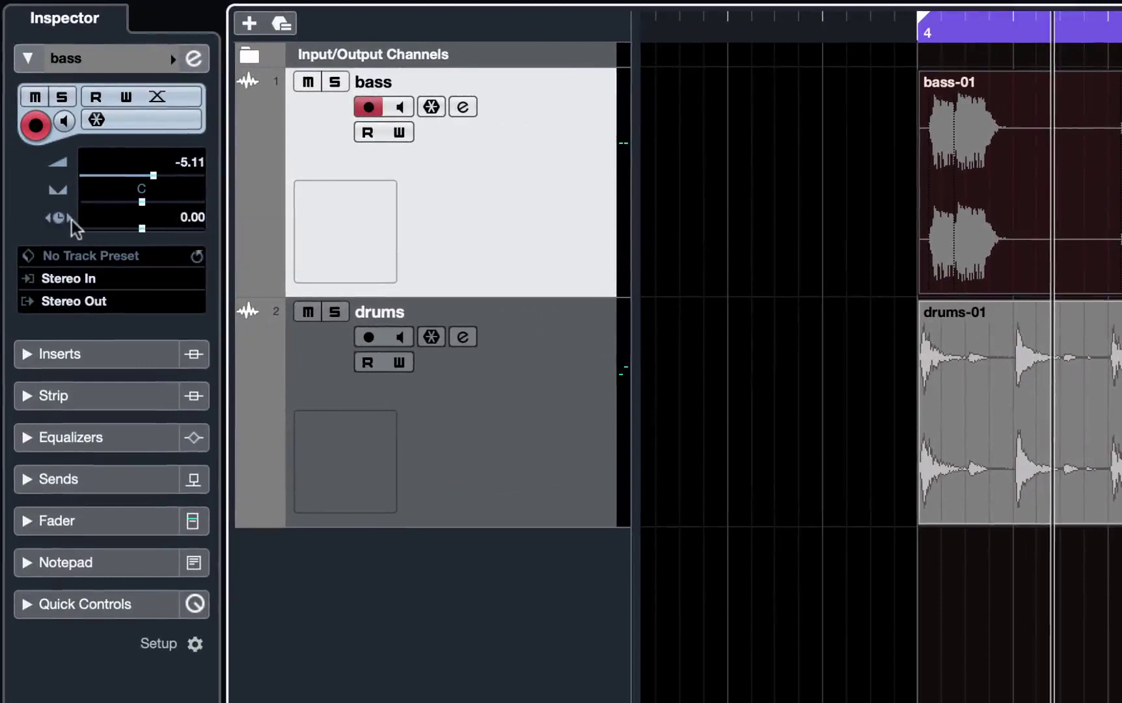
Step: Set the bass track's Inspector Track Delay to -100 ms
{"action": "double_click", "coordinate": [188, 216]}
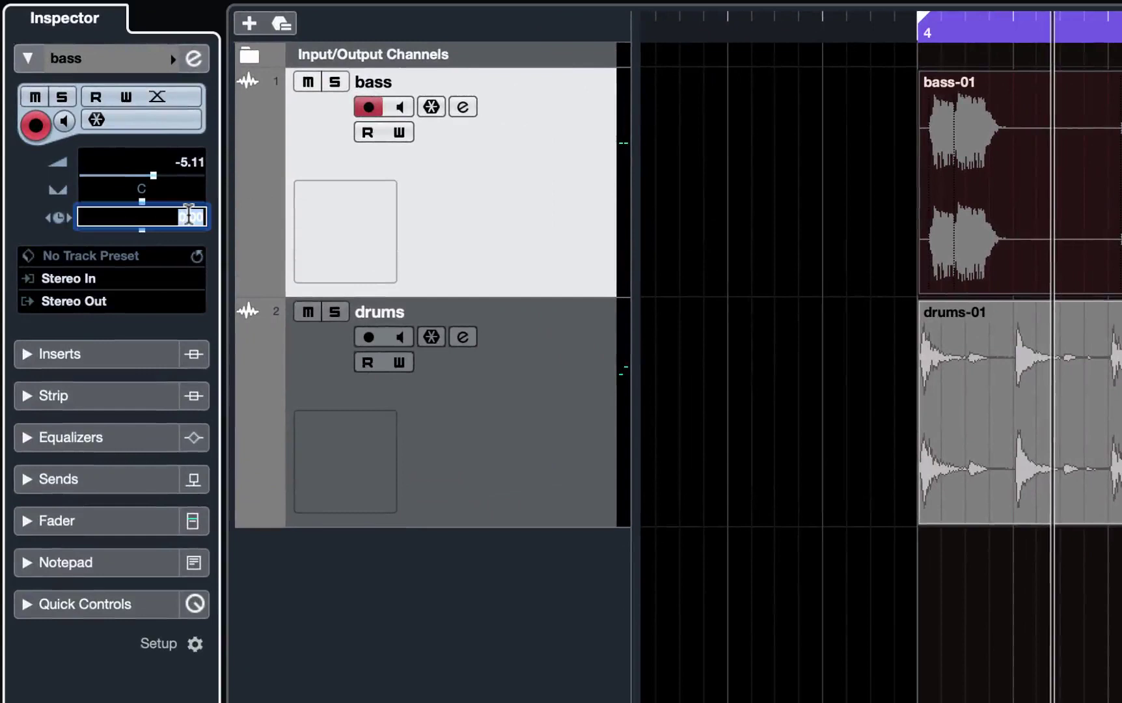
{"action": "type", "text": "-1"}
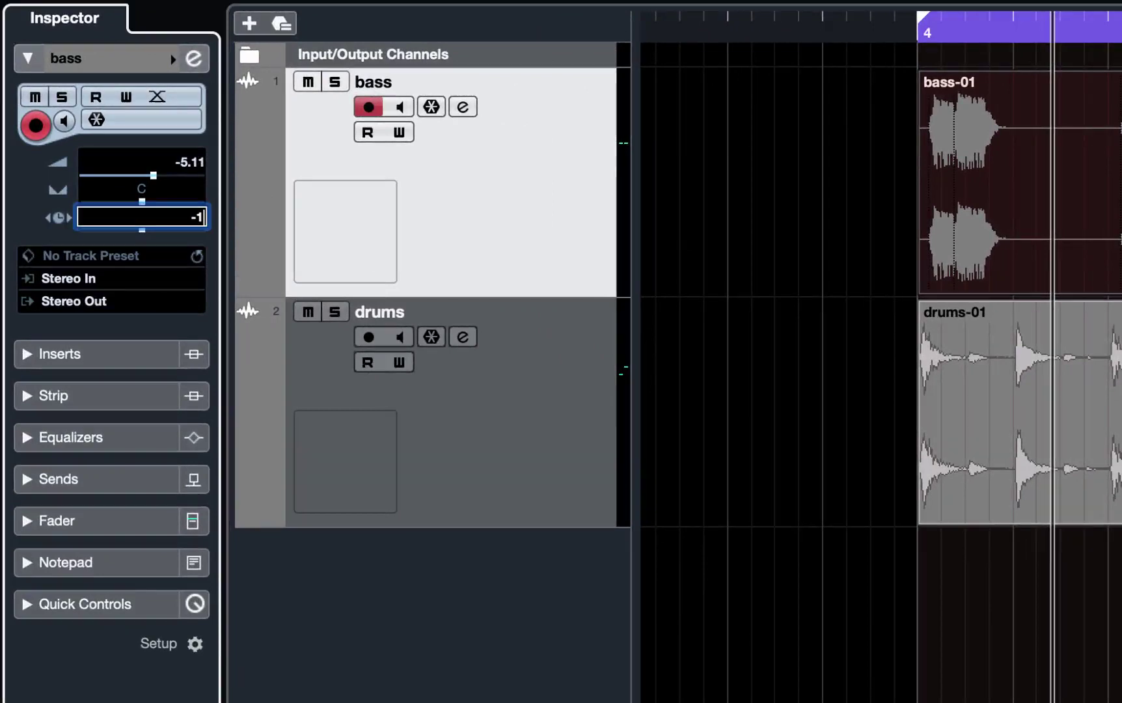
{"action": "type", "text": "00"}
{"action": "key", "text": "Return"}
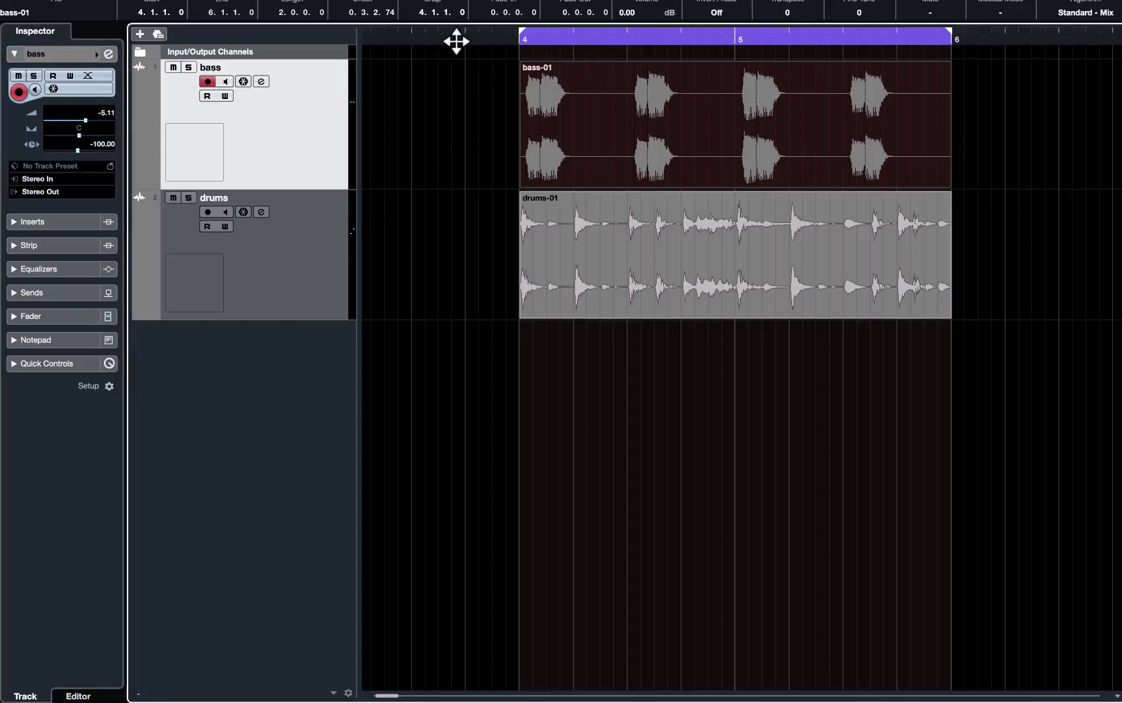
Step: Play bass and drums from bar 4 to hear the -100 ms bass offset
{"action": "left_click", "coordinate": [484, 49]}
{"action": "left_click", "coordinate": [485, 40]}
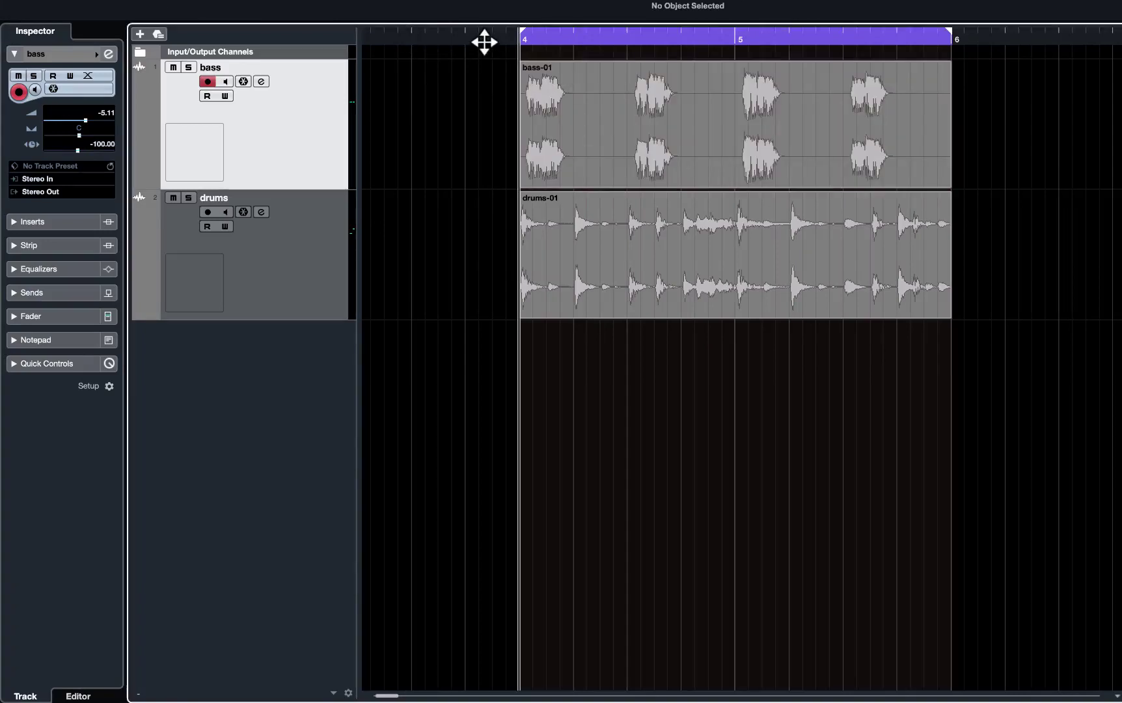
{"action": "key", "text": "space"}
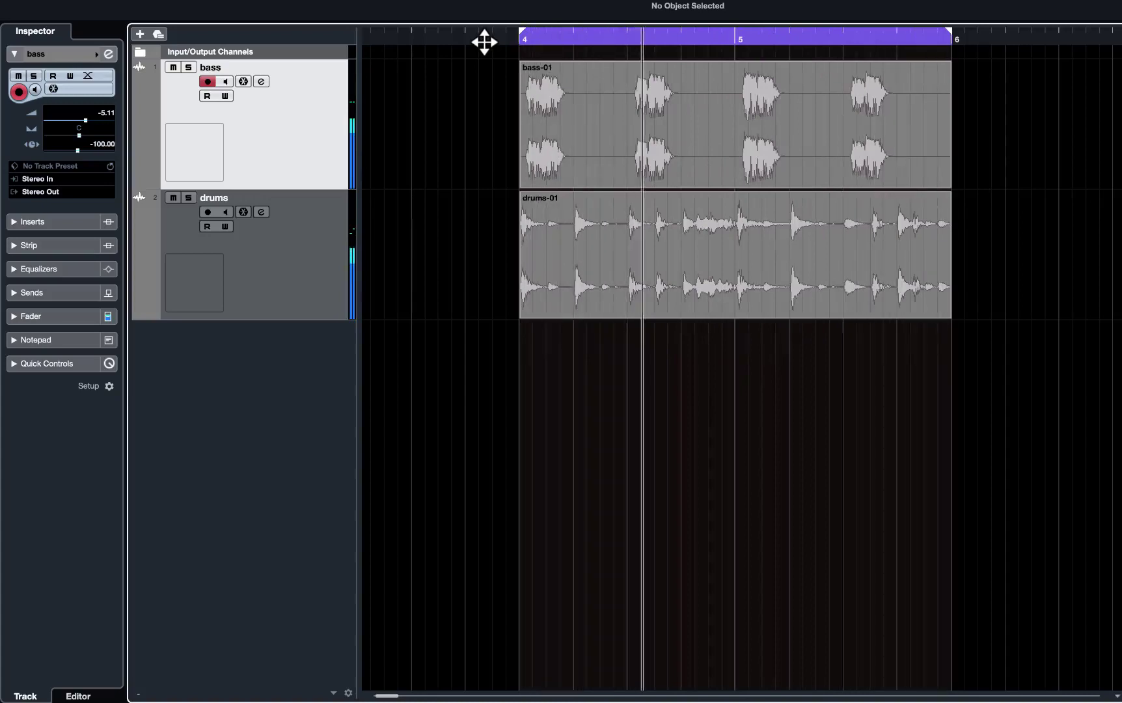
Step: Change the bass Track Delay to -200 ms and audition it with the drums
{"action": "key", "text": "space"}
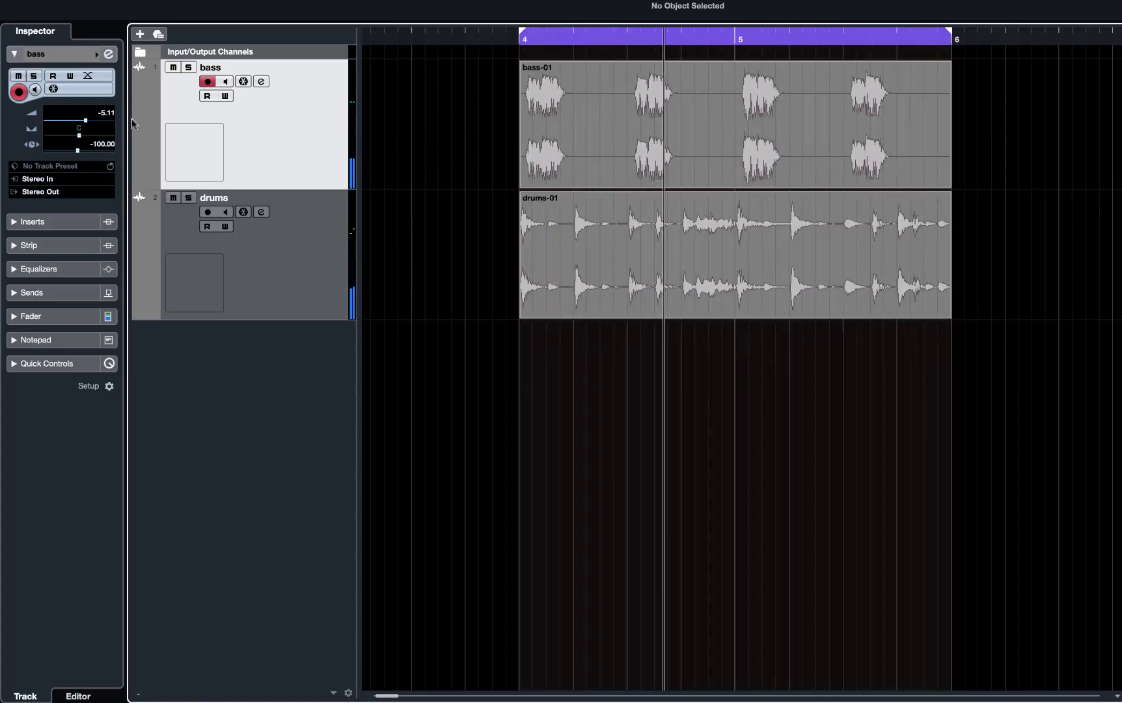
{"action": "double_click", "coordinate": [105, 145]}
{"action": "type", "text": "-2"}
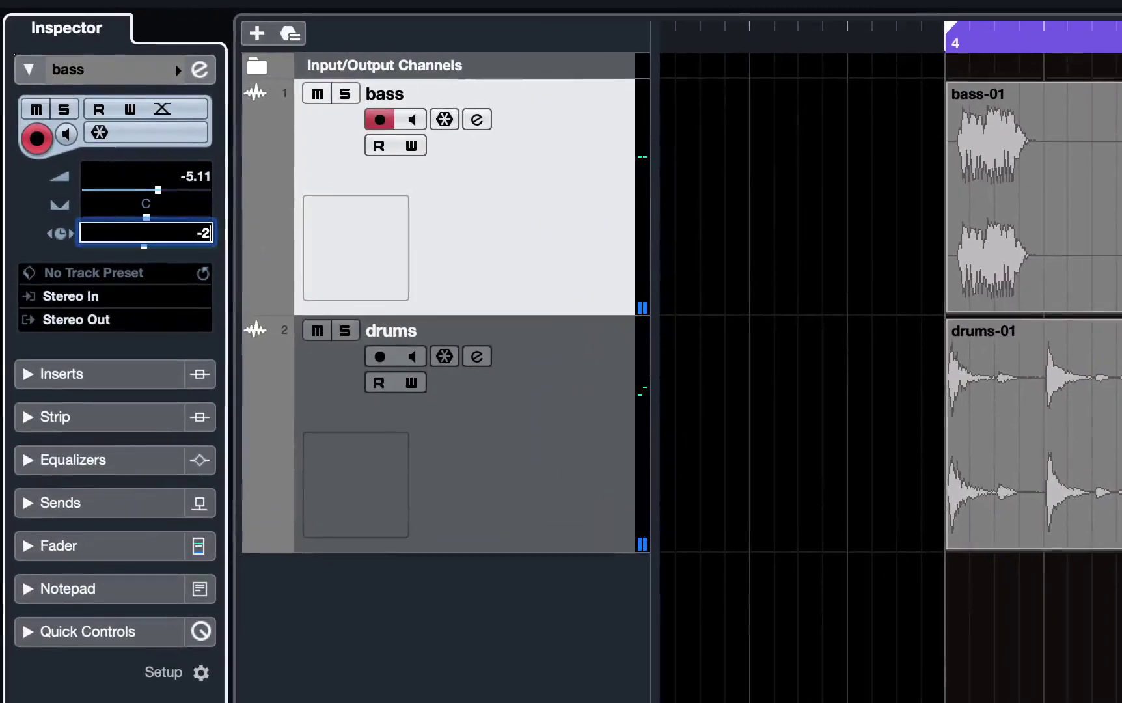
{"action": "type", "text": "00"}
{"action": "key", "text": "Return"}
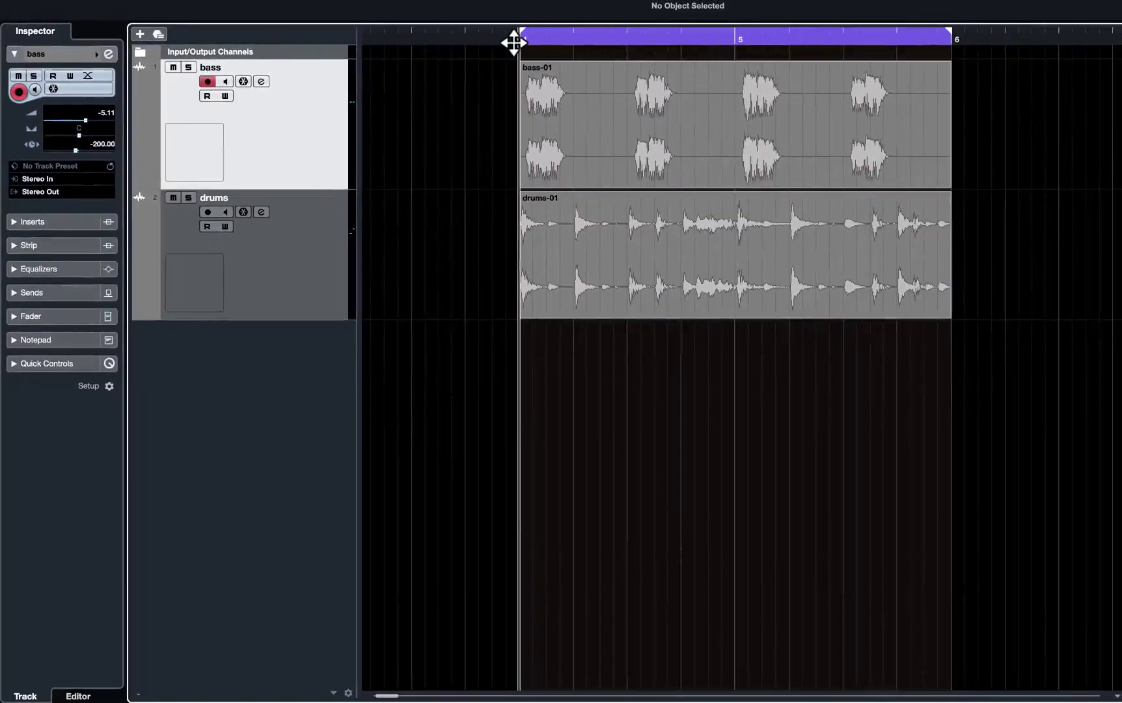
{"action": "key", "text": "space"}
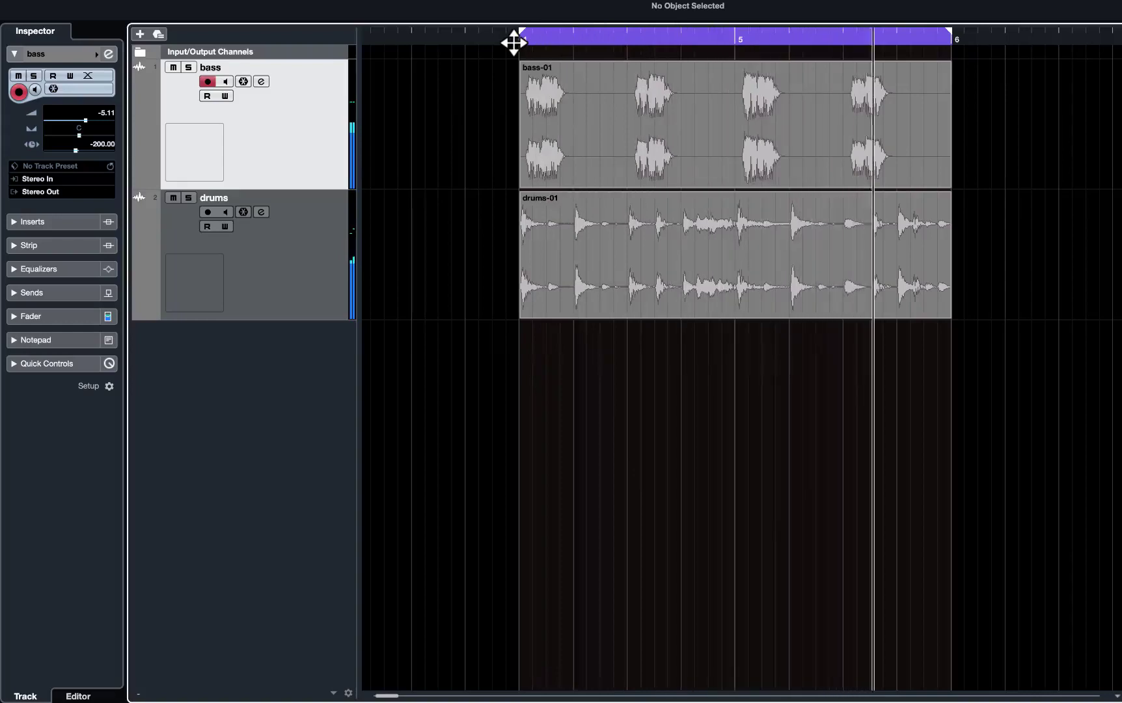
{"action": "key", "text": "space"}
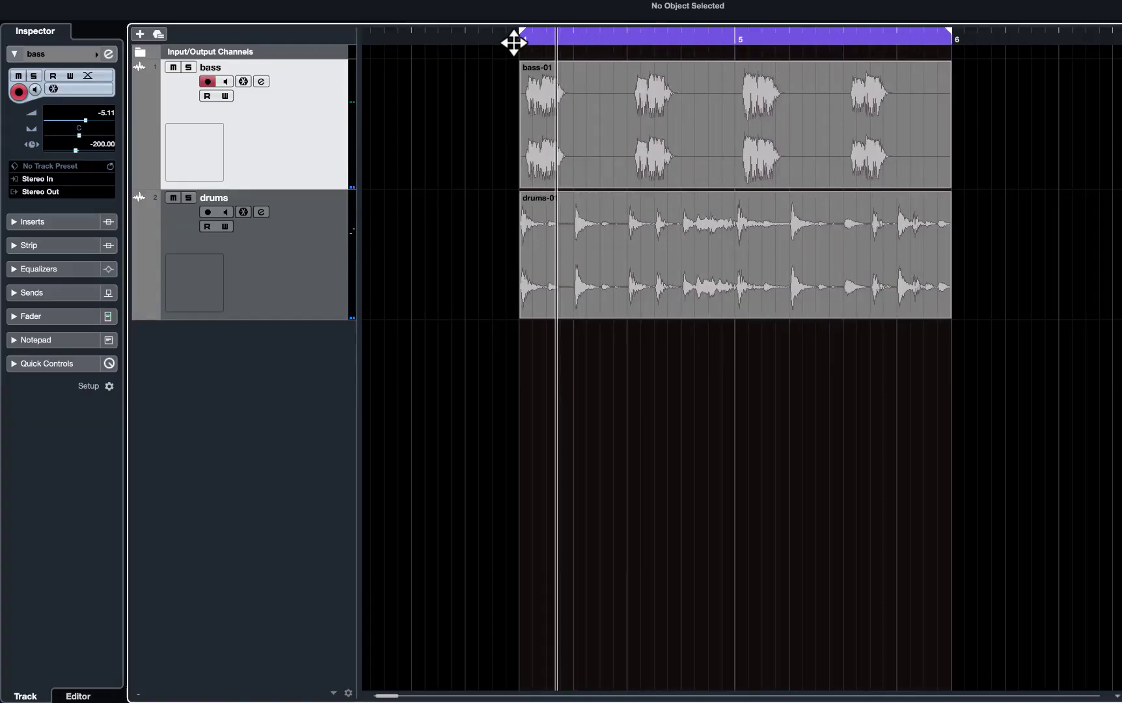
Step: Reset the bass track's Track Delay to 0 ms
{"action": "double_click", "coordinate": [104, 143]}
{"action": "type", "text": "0"}
{"action": "key", "text": "Return"}
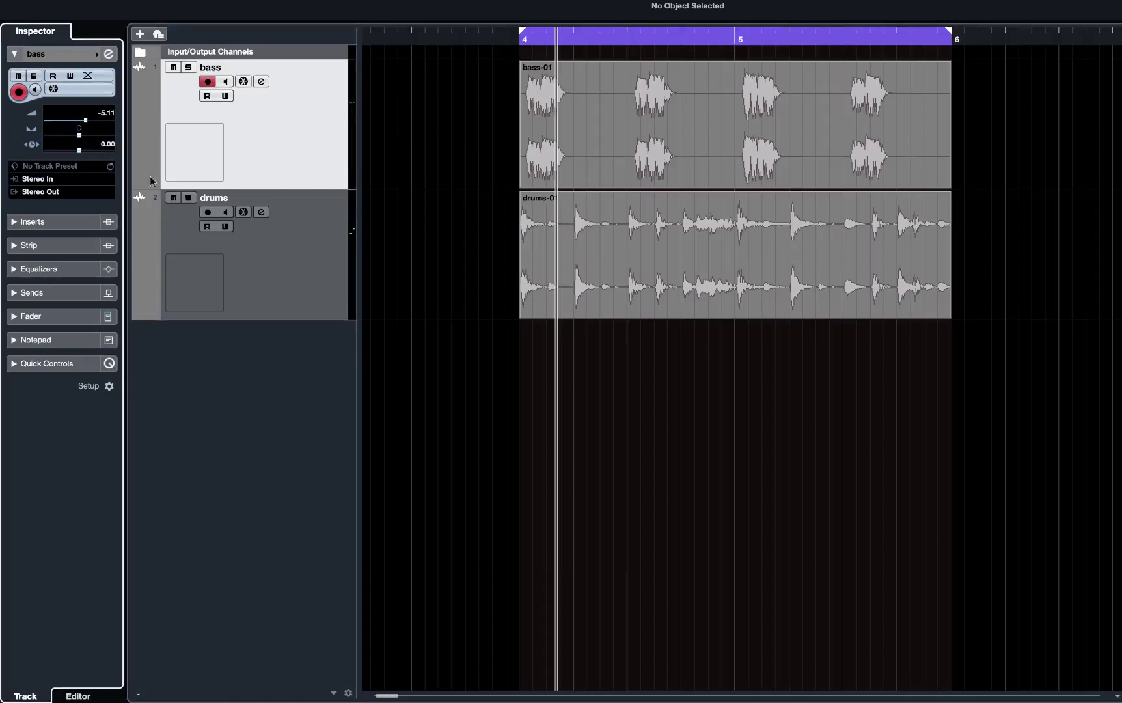
Step: Give the drums track a 200 ms Track Delay and start playback
{"action": "left_click", "coordinate": [331, 286]}
{"action": "double_click", "coordinate": [107, 144]}
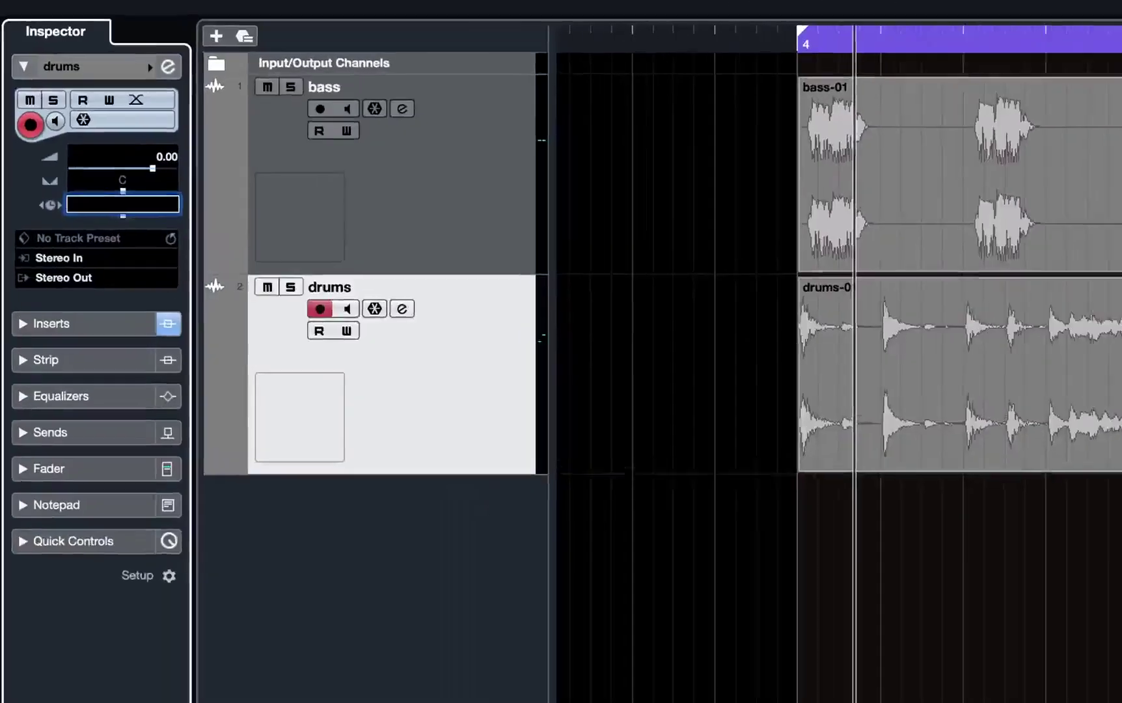
{"action": "type", "text": "200"}
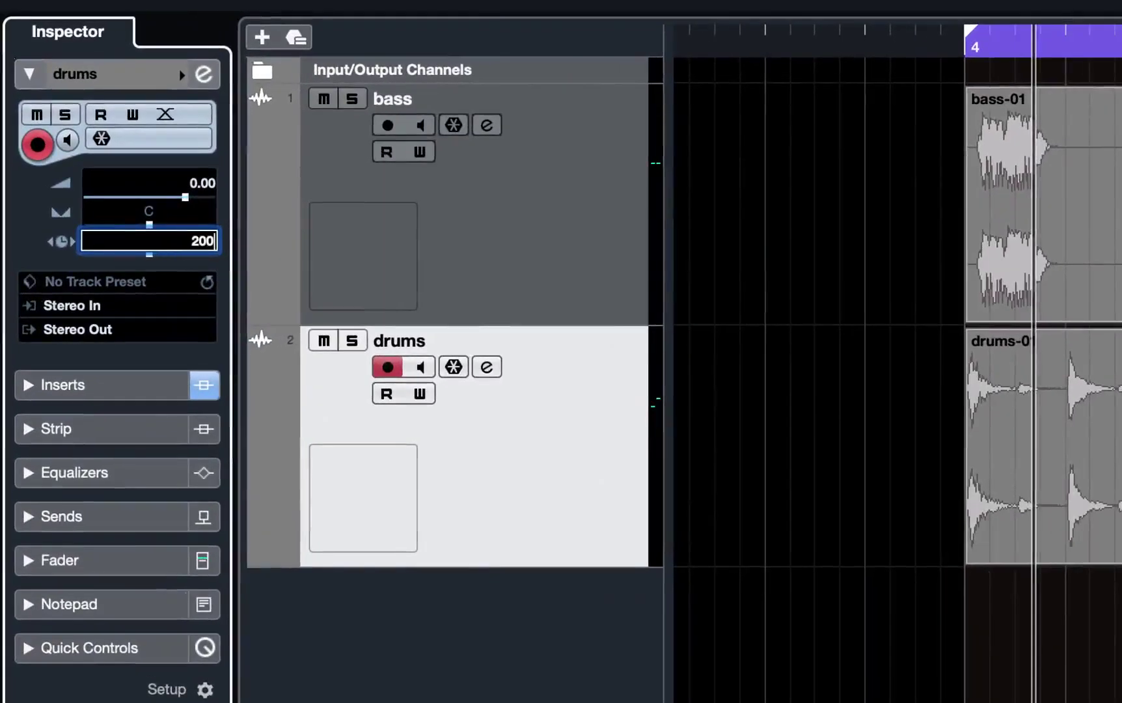
{"action": "key", "text": "Return"}
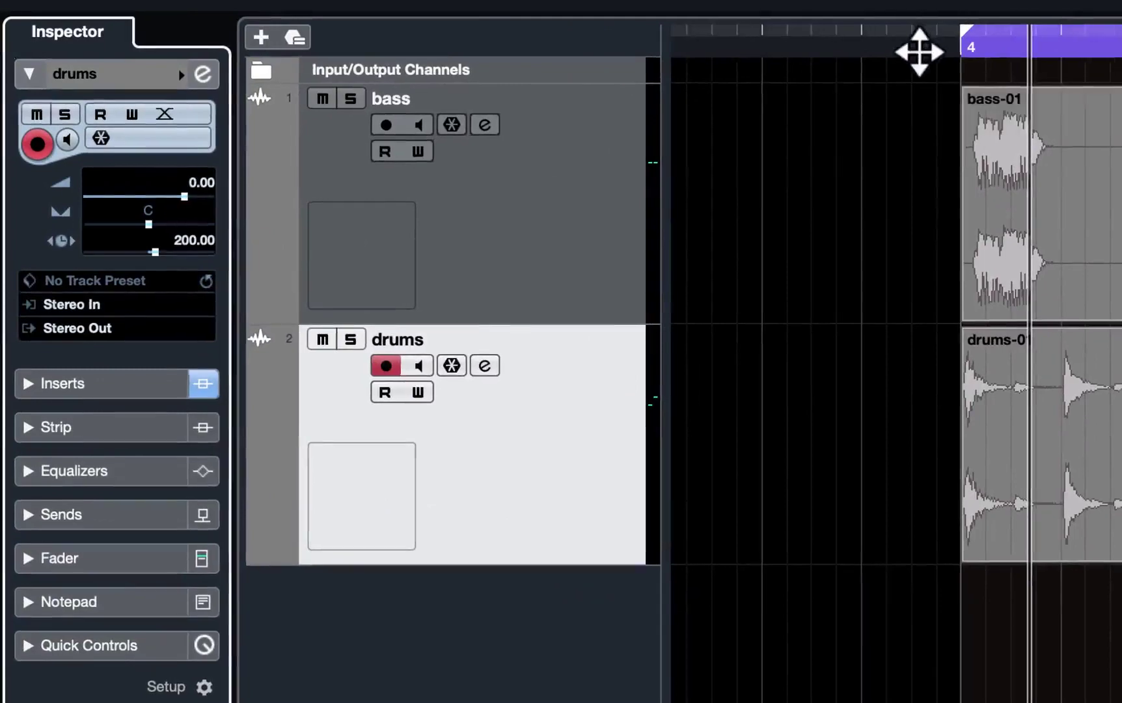
{"action": "key", "text": "space"}
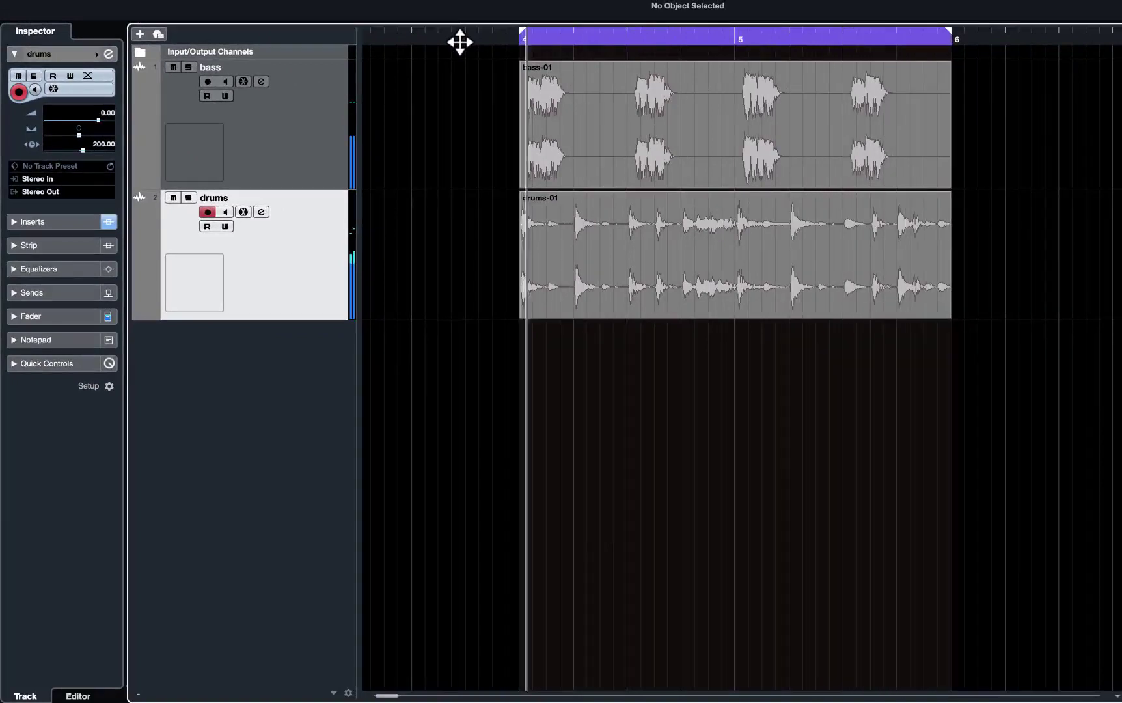
Step: Stop playback after hearing the drums delayed 200 ms against the bass
{"action": "key", "text": "space"}
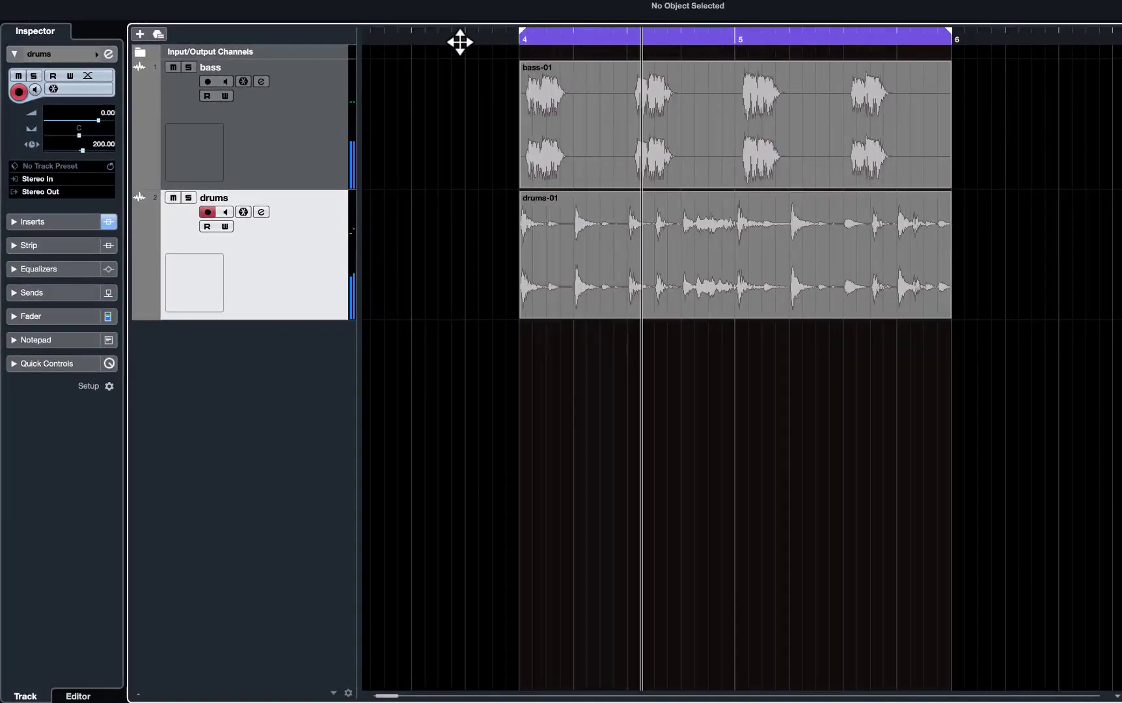